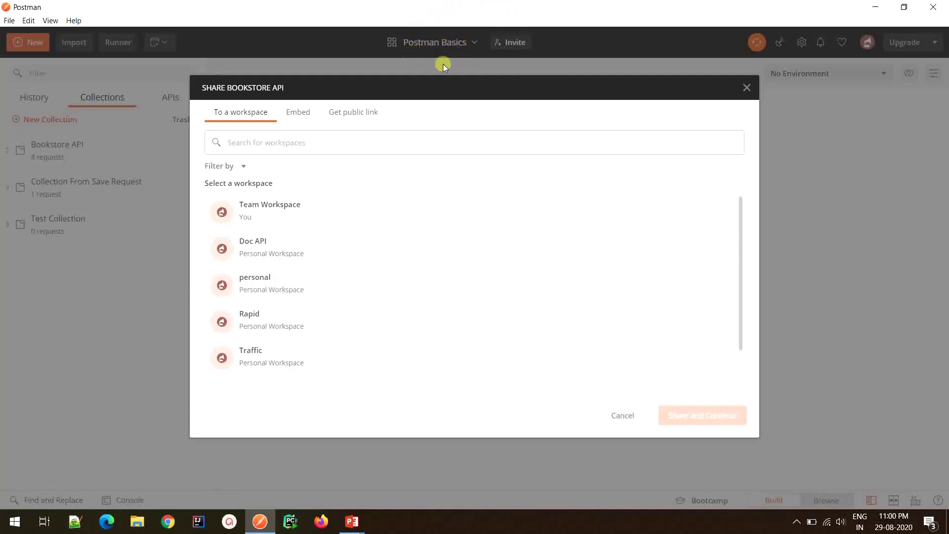
Share the Bookstore API collection to the personal workspace using Share collection, without removing it from the current workspace
{"action": "left_click", "coordinate": [289, 283]}
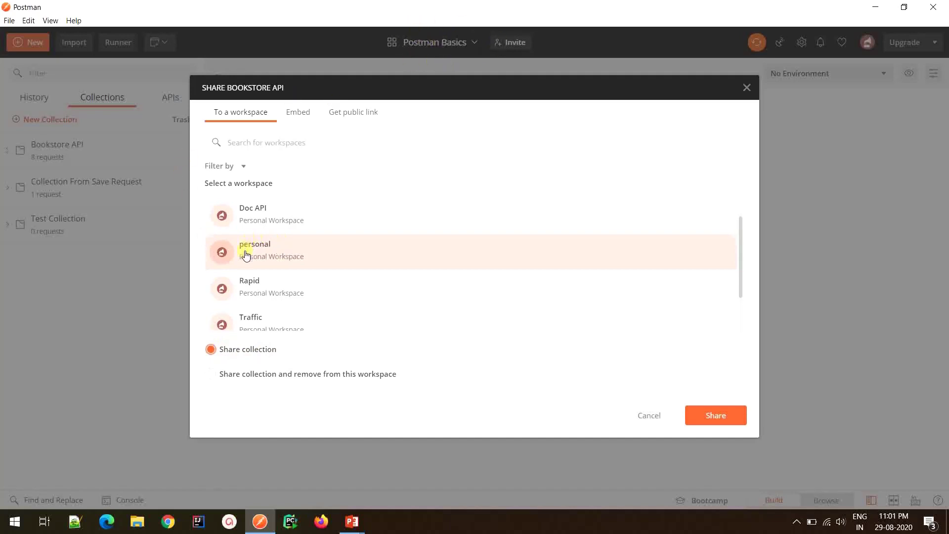
{"action": "left_click", "coordinate": [211, 374]}
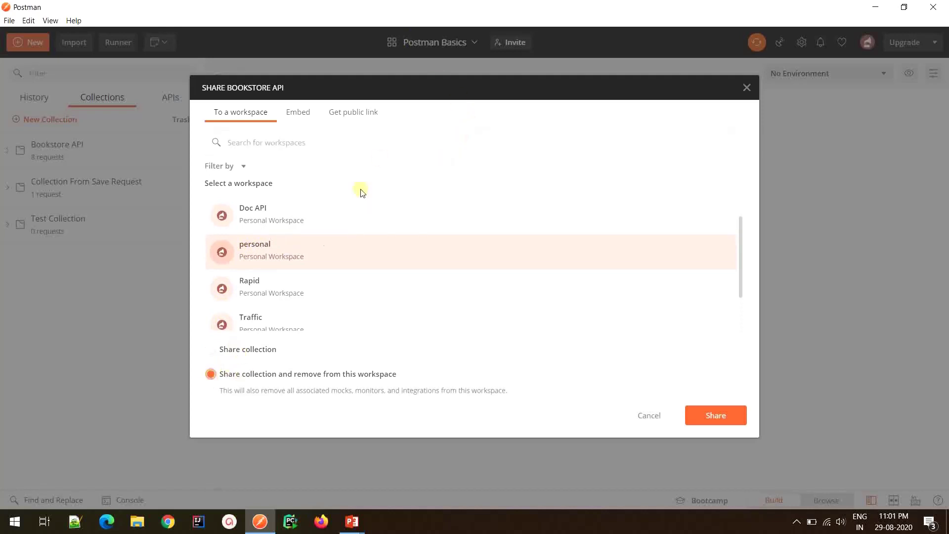
{"action": "left_click", "coordinate": [266, 243]}
{"action": "left_click", "coordinate": [211, 350]}
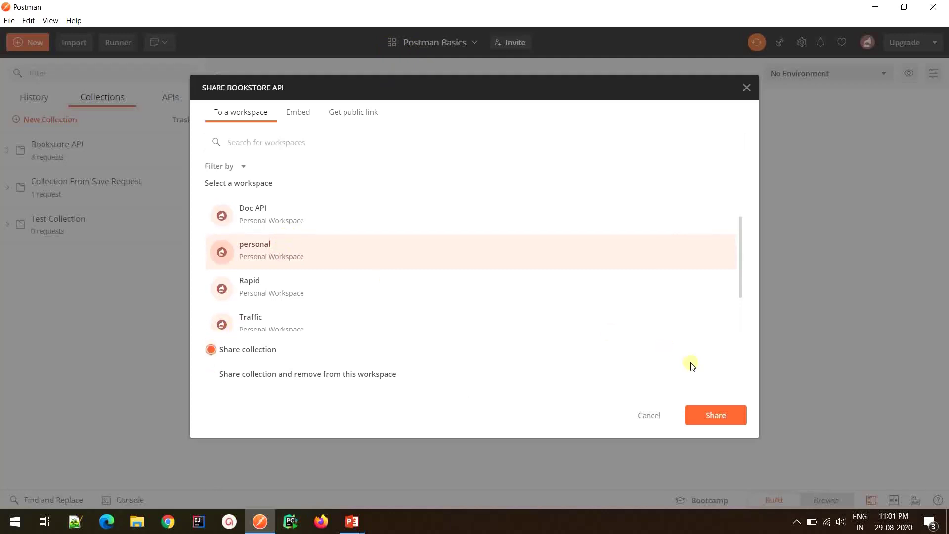
{"action": "left_click", "coordinate": [718, 416]}
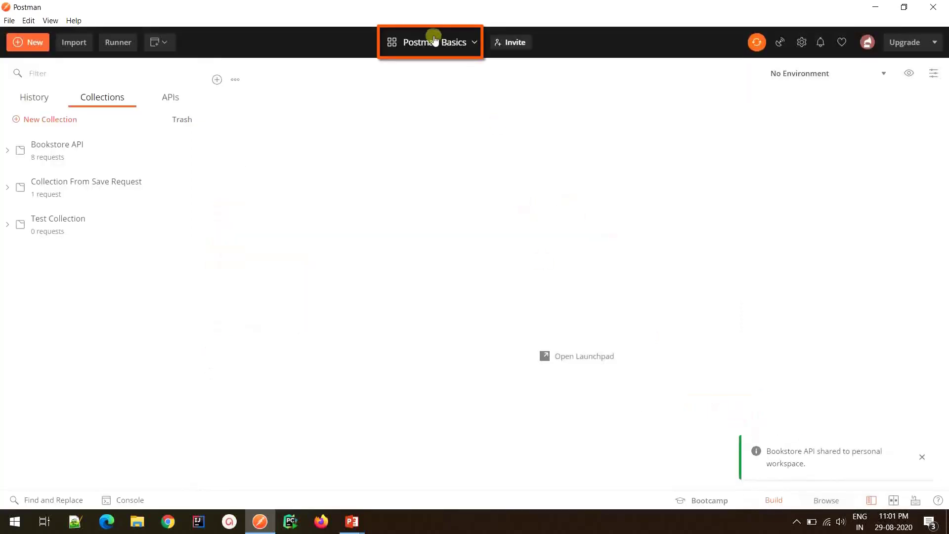
Switch to the personal workspace to check for the shared Bookstore API collection, and return to the Postman Basics workspace
{"action": "left_click", "coordinate": [434, 41]}
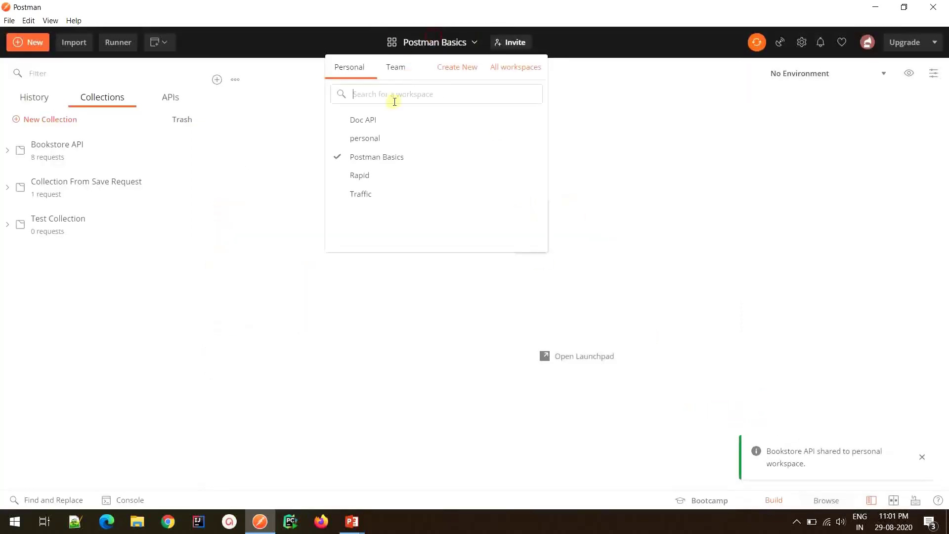
{"action": "left_click", "coordinate": [379, 140]}
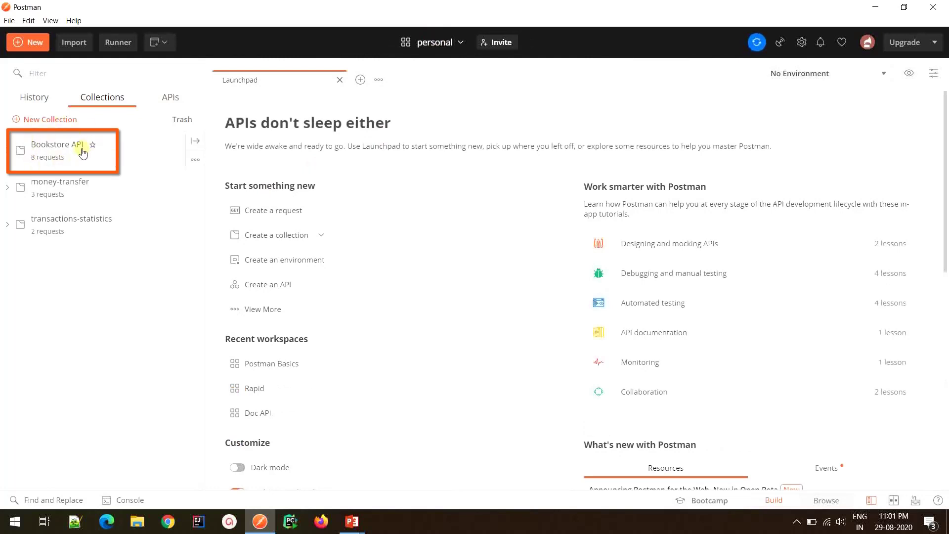
{"action": "left_click", "coordinate": [432, 44]}
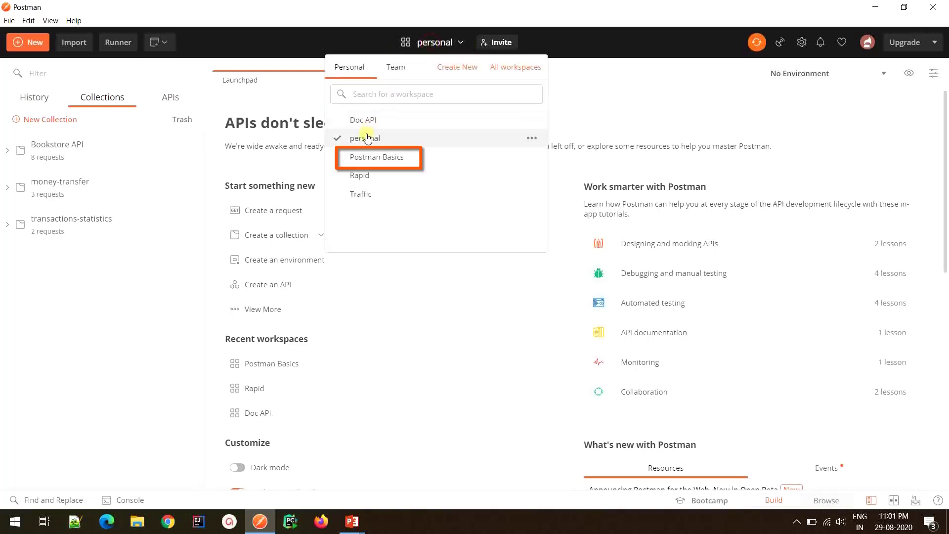
{"action": "left_click", "coordinate": [367, 154]}
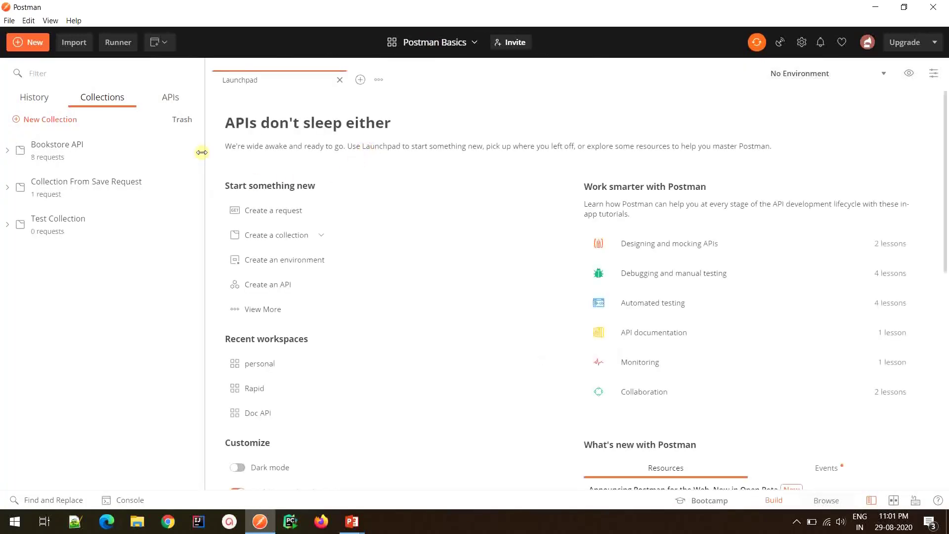
Open the sharing options of the Bookstore API collection and generate its Run in Postman embed code
{"action": "left_click", "coordinate": [195, 159]}
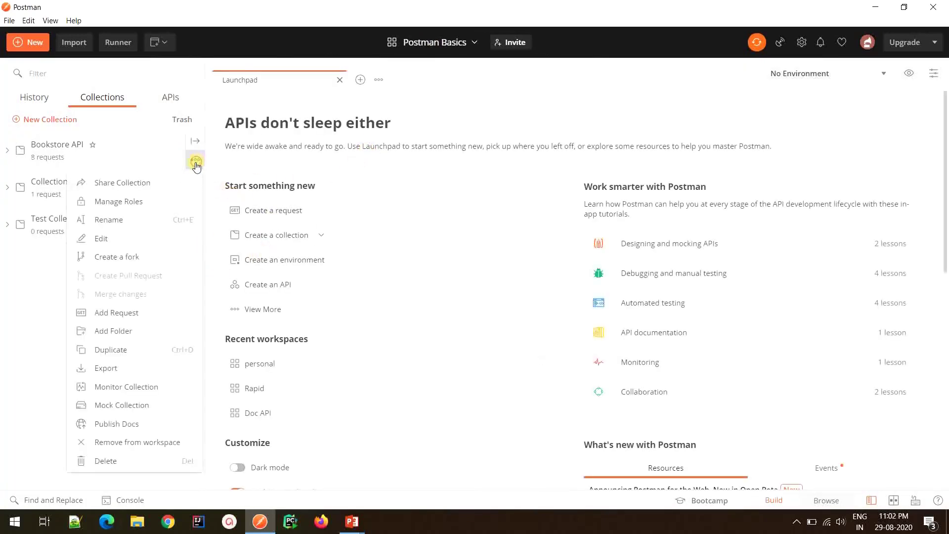
{"action": "left_click", "coordinate": [159, 184]}
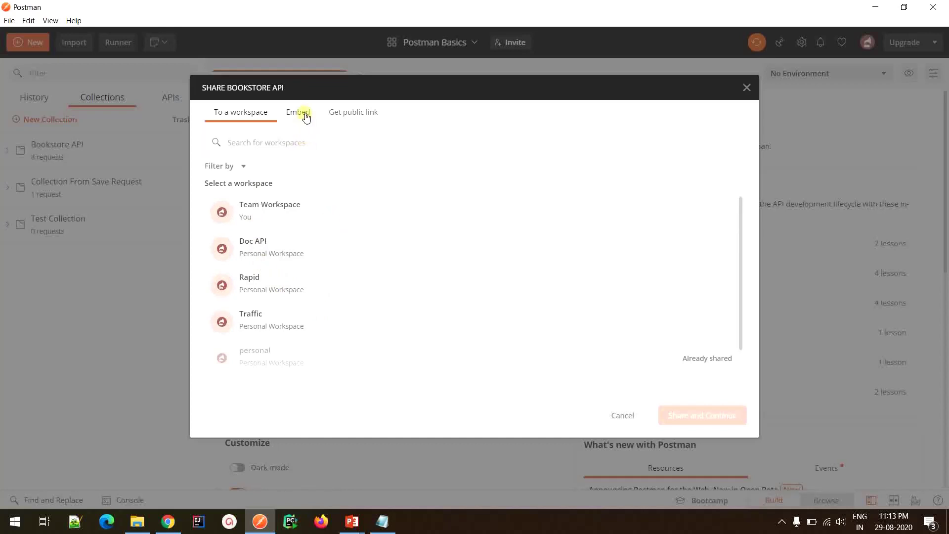
{"action": "left_click", "coordinate": [304, 115]}
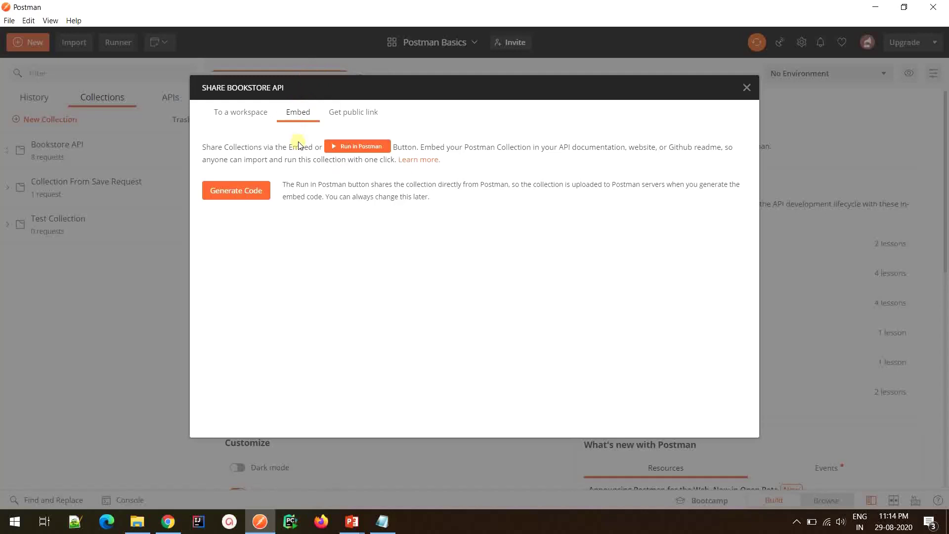
{"action": "left_click", "coordinate": [241, 186]}
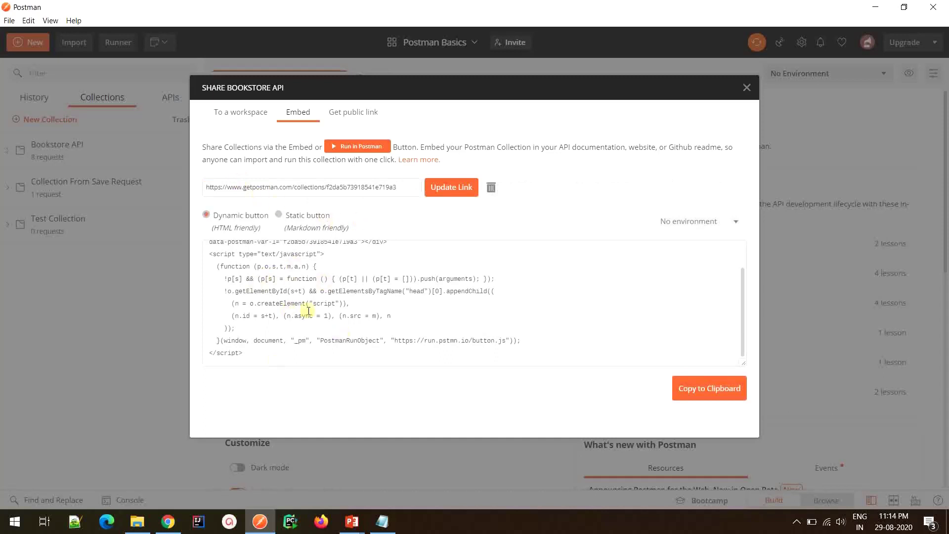
Examine the generated embed code in both the dynamic HTML and the static Markdown button versions
{"action": "scroll", "coordinate": [309, 310], "scroll_direction": "up", "scroll_amount": 1}
{"action": "scroll", "coordinate": [309, 310], "scroll_direction": "up", "scroll_amount": 1}
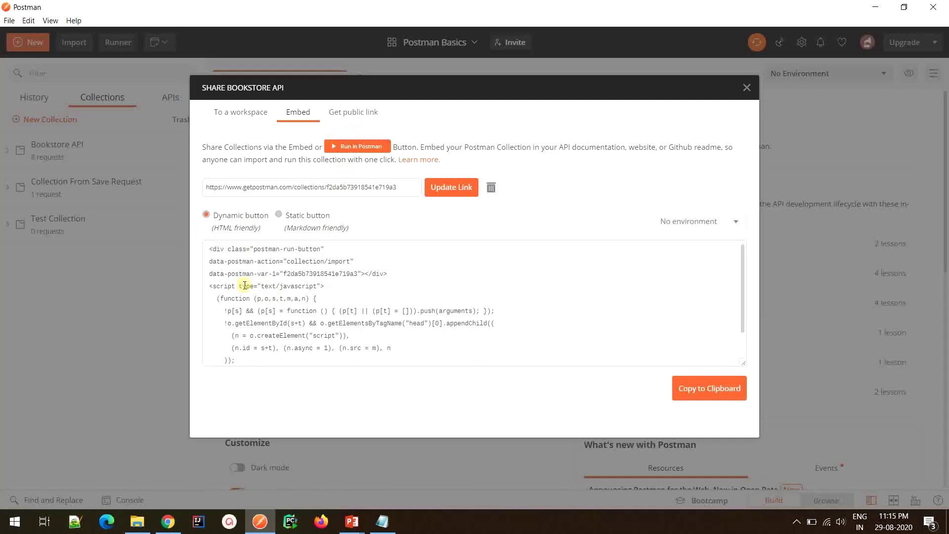
{"action": "scroll", "coordinate": [277, 330], "scroll_direction": "down", "scroll_amount": 3}
{"action": "scroll", "coordinate": [277, 330], "scroll_direction": "up", "scroll_amount": 3}
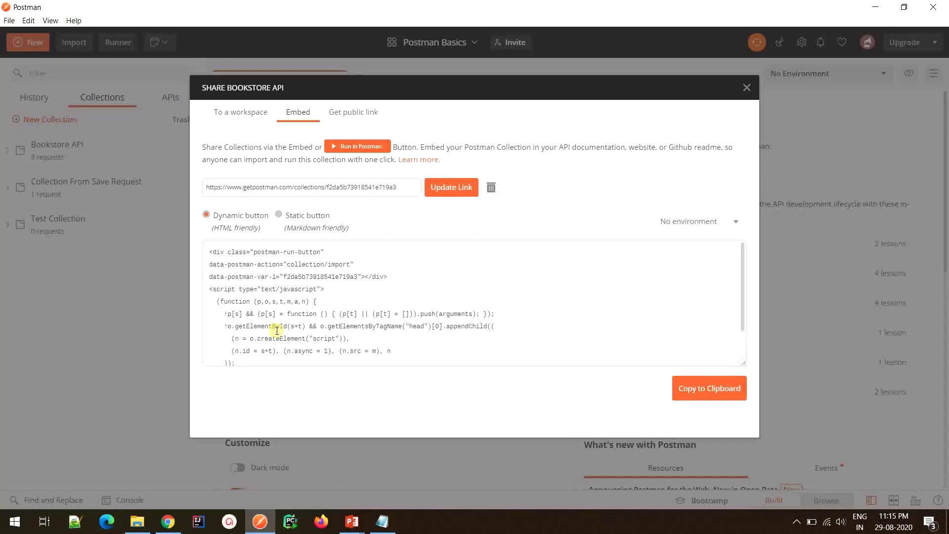
{"action": "left_click", "coordinate": [279, 215]}
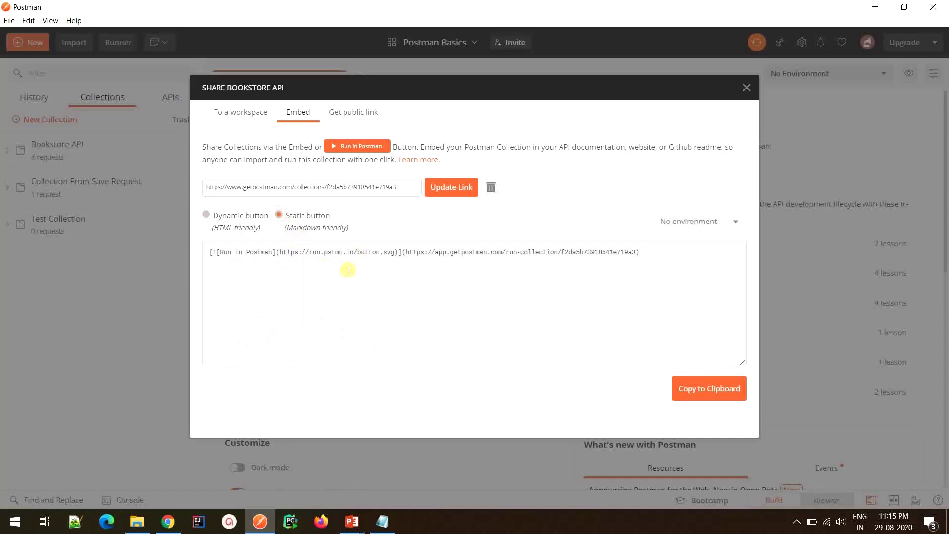
{"action": "left_click_drag", "start_coordinate": [210, 252], "coordinate": [371, 319]}
{"action": "left_click", "coordinate": [251, 219]}
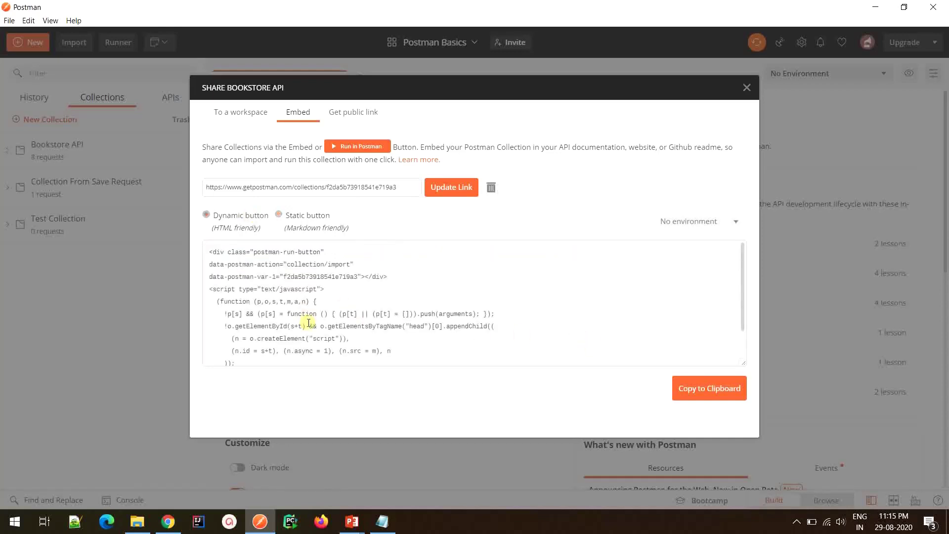
{"action": "scroll", "coordinate": [309, 322], "scroll_direction": "down", "scroll_amount": 2}
Copy the generated Bookstore API collection link and open it in a new Chrome tab
{"action": "left_click_drag", "start_coordinate": [418, 190], "coordinate": [205, 186]}
{"action": "left_click", "coordinate": [205, 186]}
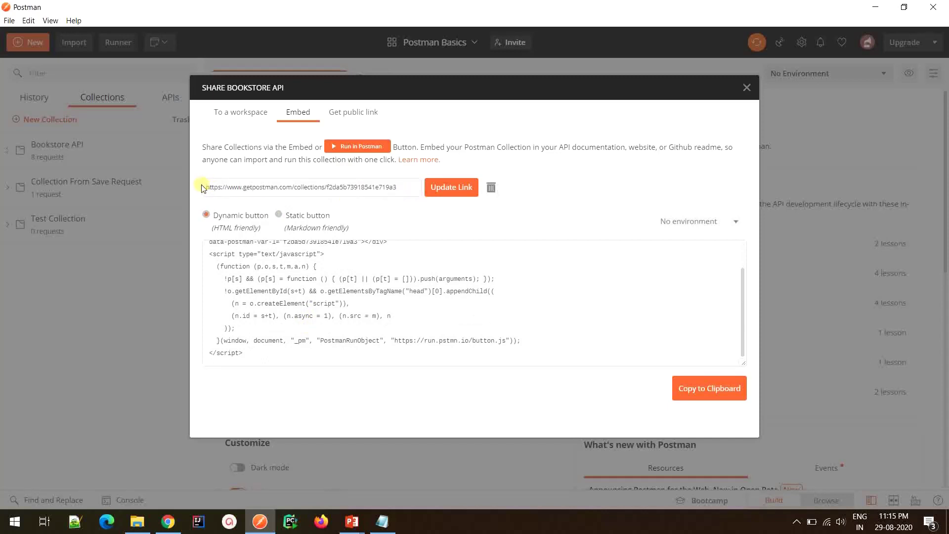
{"action": "left_click_drag", "start_coordinate": [406, 188], "coordinate": [204, 188]}
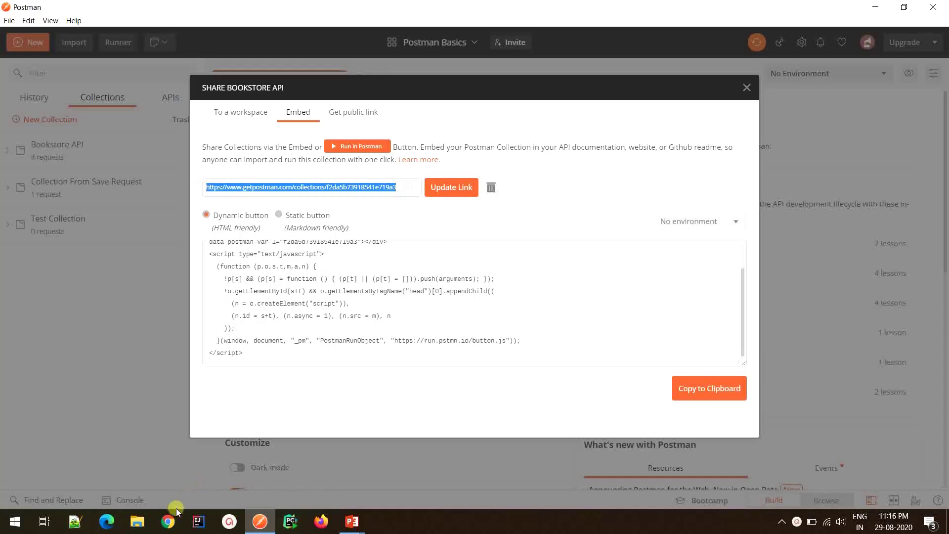
{"action": "left_click", "coordinate": [168, 521]}
{"action": "type", "text": "https://www.getpostman.com/collections/f0d6b73f1854fa719a2"}
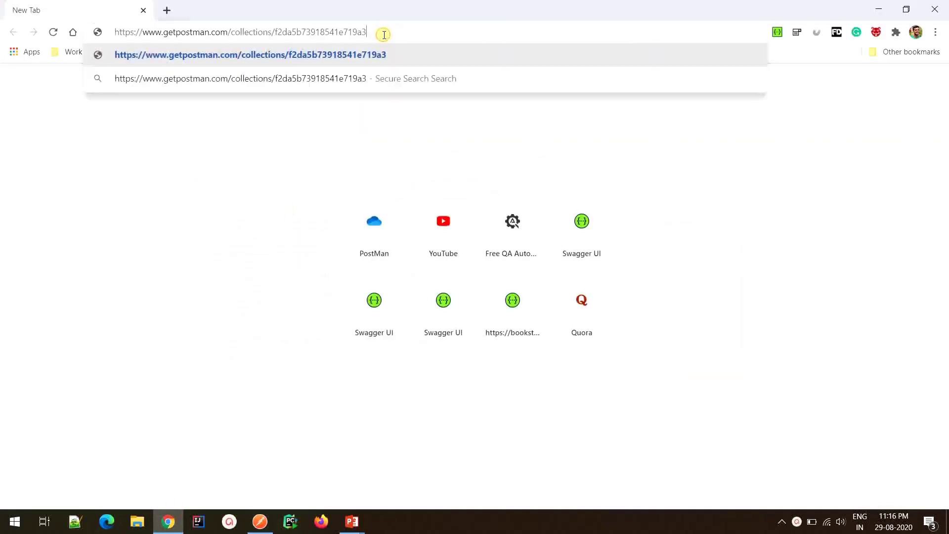
{"action": "key", "text": "Return"}
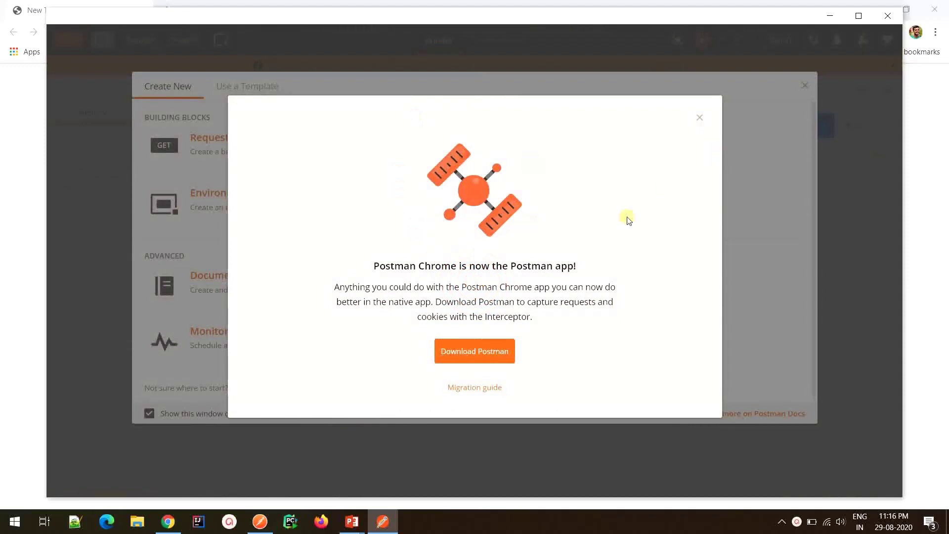
Dismiss the Postman Chrome app's startup dialogs, cancel importing the existing Bookstore API collection, and close that app
{"action": "left_click", "coordinate": [699, 119]}
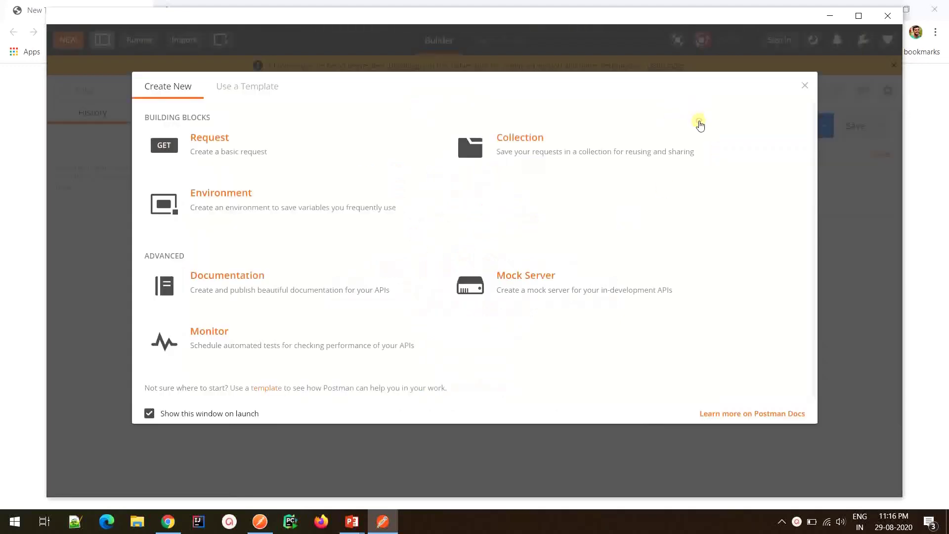
{"action": "left_click", "coordinate": [804, 86]}
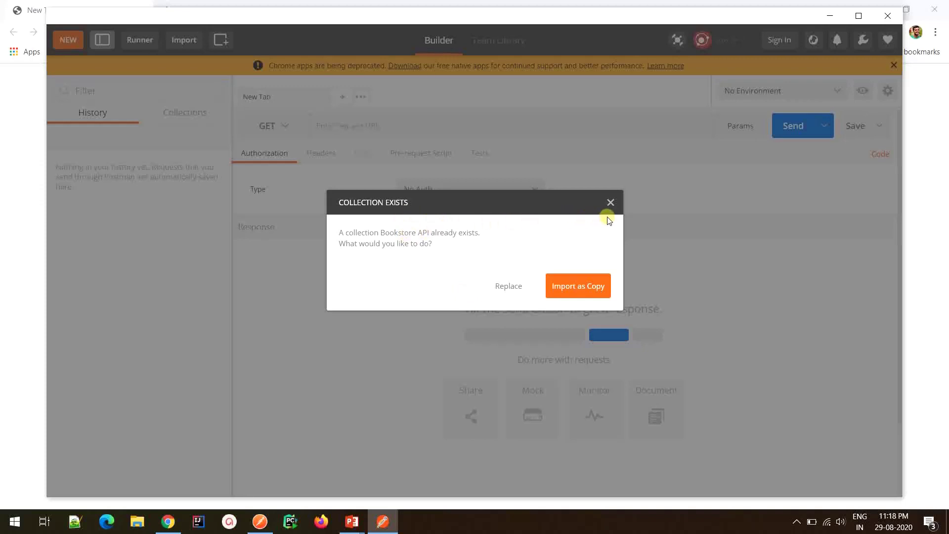
{"action": "left_click", "coordinate": [612, 203]}
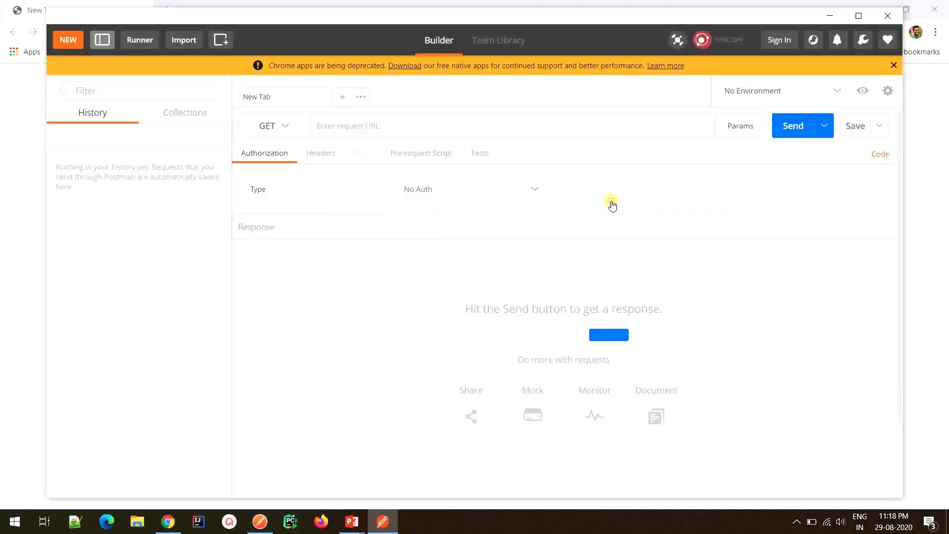
{"action": "left_click", "coordinate": [887, 17]}
{"action": "left_click", "coordinate": [885, 15]}
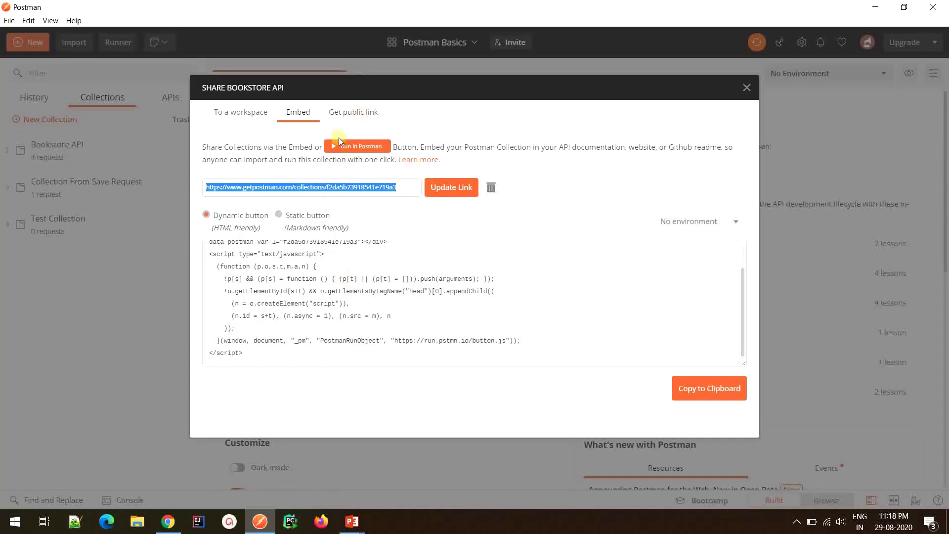
Update the shared link of the Bookstore API collection from its embed options
{"action": "left_click", "coordinate": [369, 194]}
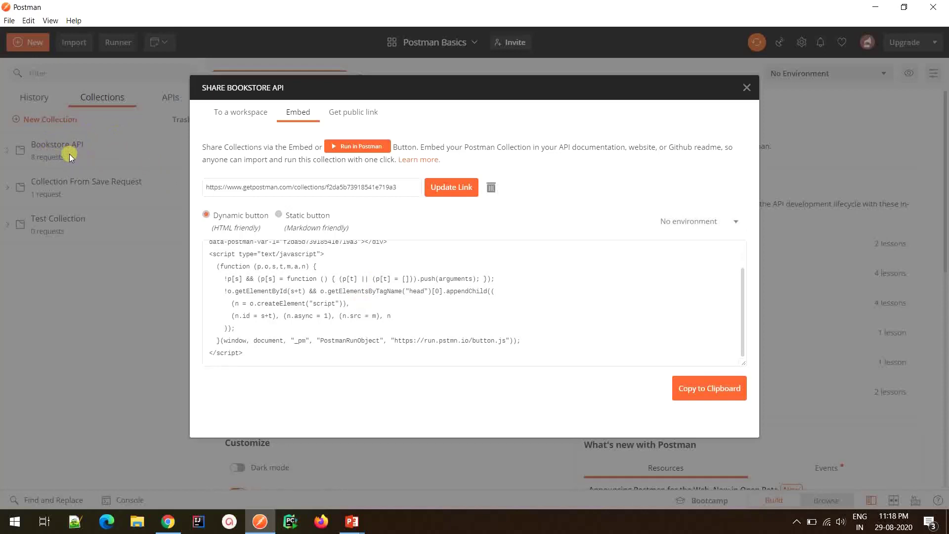
{"action": "scroll", "coordinate": [338, 280], "scroll_direction": "up", "scroll_amount": 1}
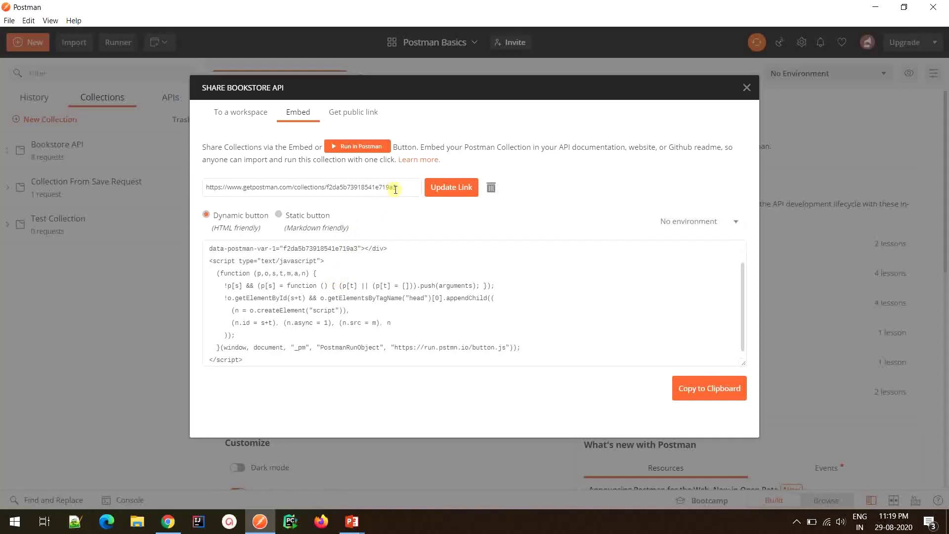
{"action": "left_click", "coordinate": [470, 188]}
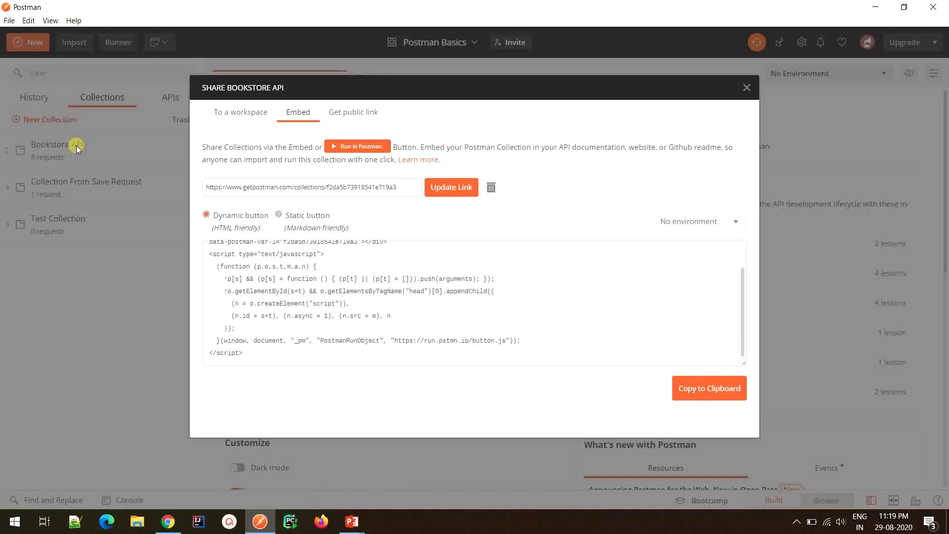
Check the environment choices offered for the embed code and view the collection's public link options
{"action": "scroll", "coordinate": [547, 290], "scroll_direction": "up", "scroll_amount": 2}
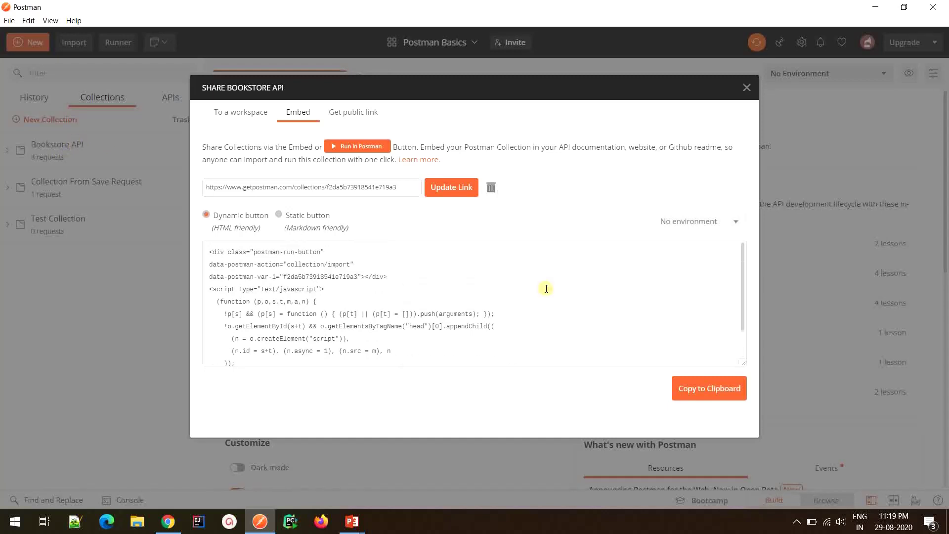
{"action": "left_click", "coordinate": [717, 225]}
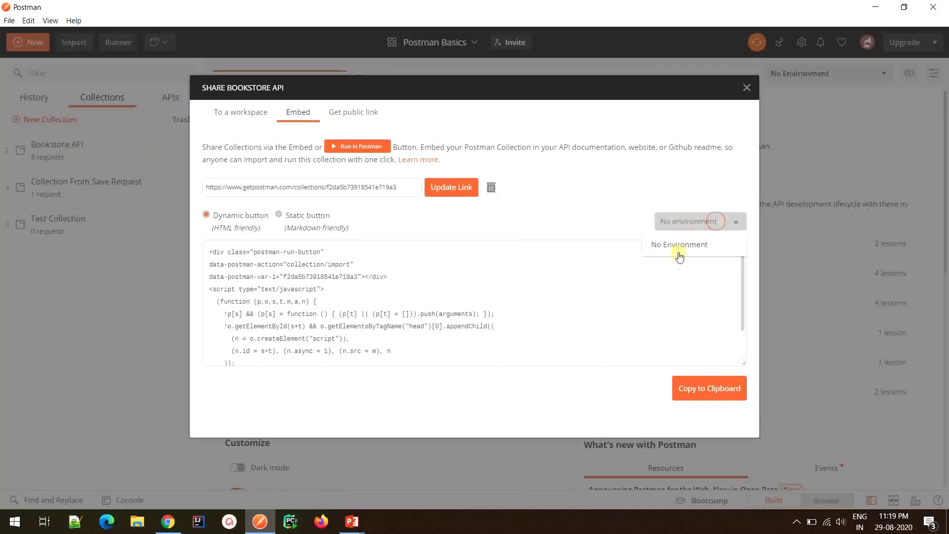
{"action": "left_click", "coordinate": [712, 227]}
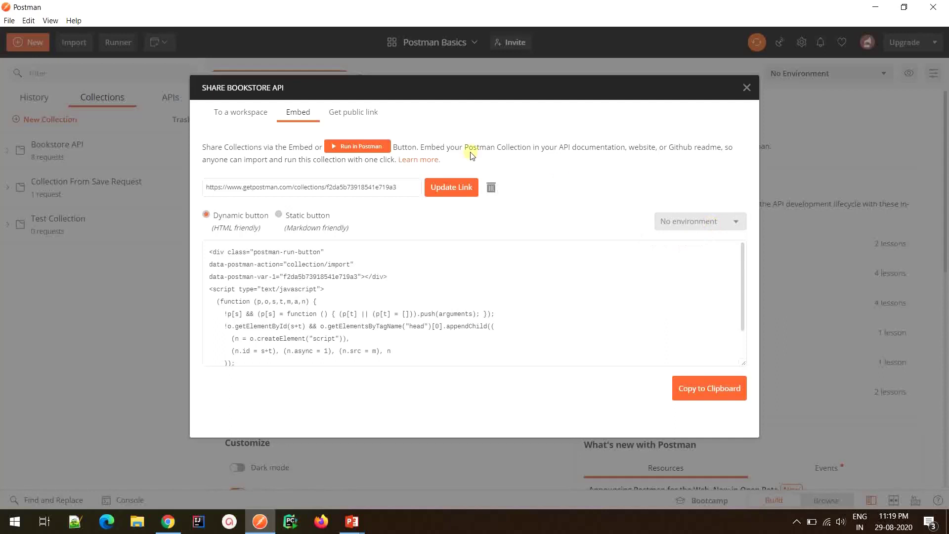
{"action": "left_click", "coordinate": [360, 117]}
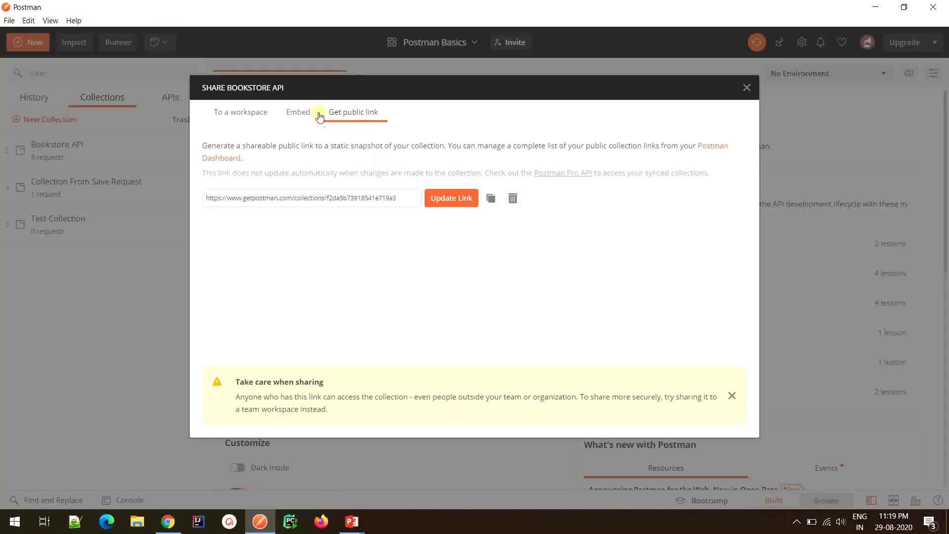
Return to the embed options, highlight the collection link, and switch the embed code to the static Markdown button
{"action": "left_click", "coordinate": [299, 114]}
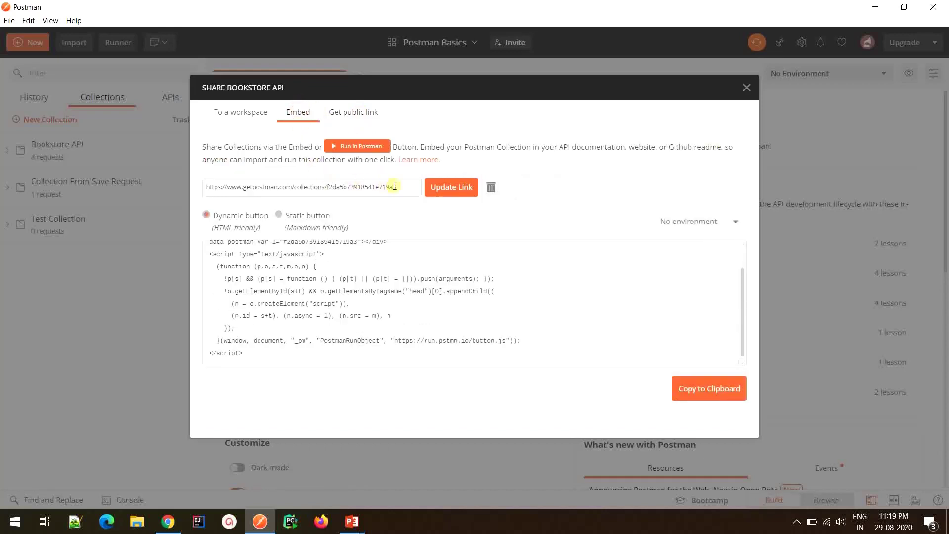
{"action": "left_click_drag", "start_coordinate": [398, 186], "coordinate": [197, 188]}
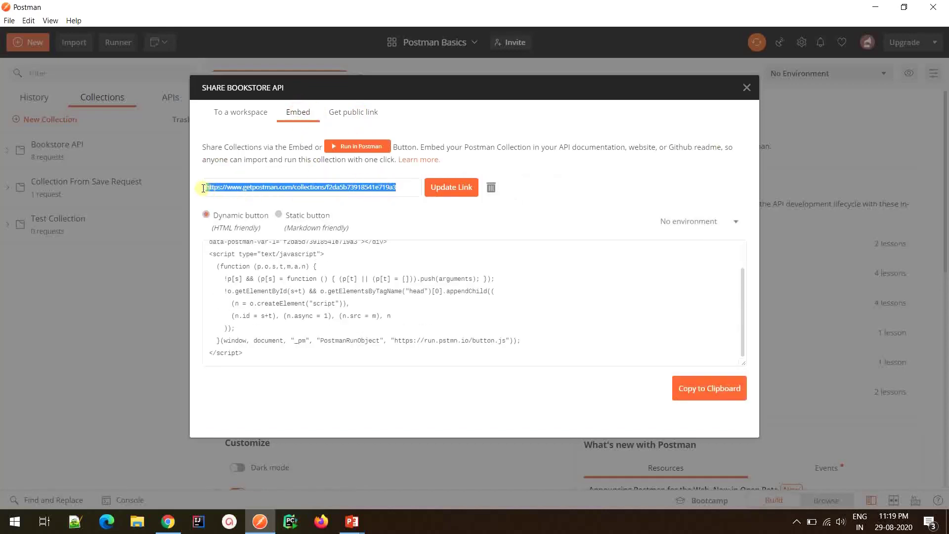
{"action": "scroll", "coordinate": [337, 312], "scroll_direction": "up", "scroll_amount": 1}
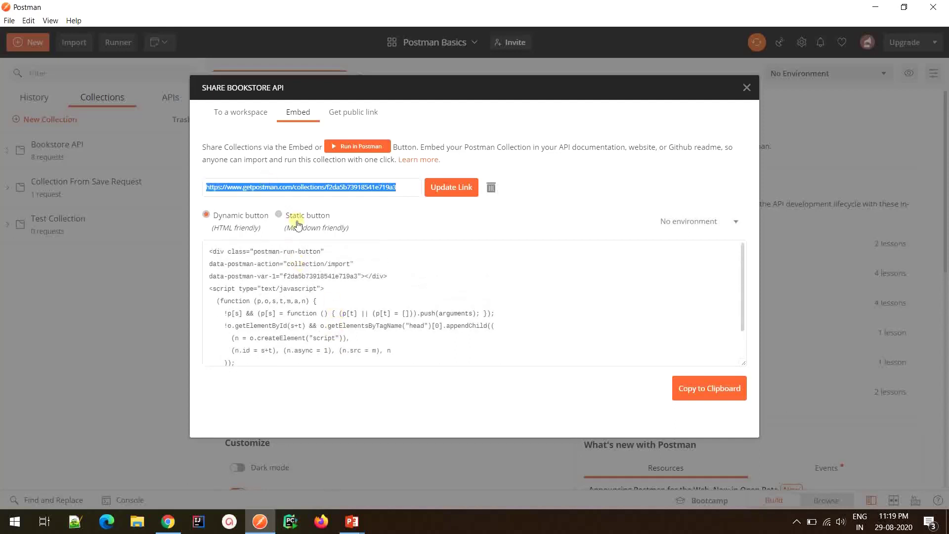
{"action": "left_click", "coordinate": [281, 214]}
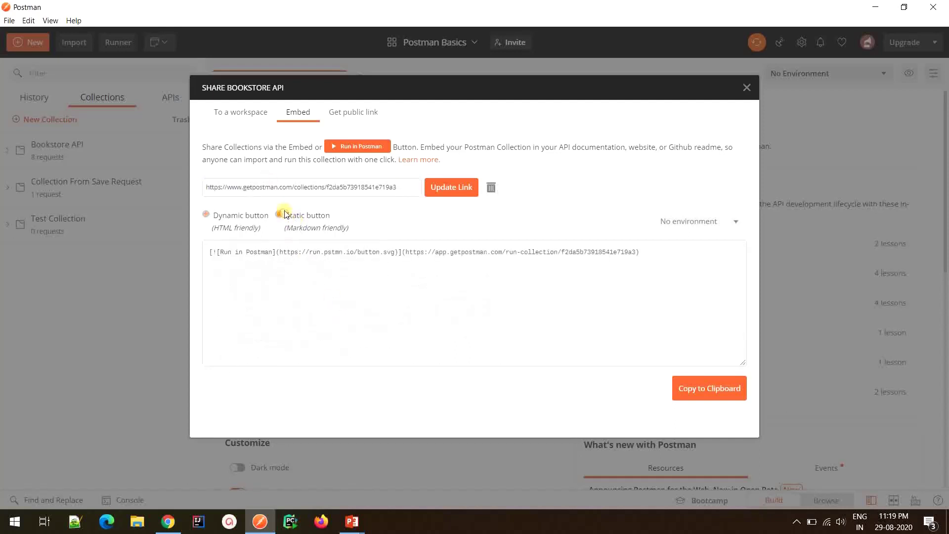
Show the Bookstore API collection's public link, highlight its URL, and close the sharing dialog
{"action": "left_click", "coordinate": [358, 114]}
{"action": "left_click_drag", "start_coordinate": [403, 199], "coordinate": [206, 203]}
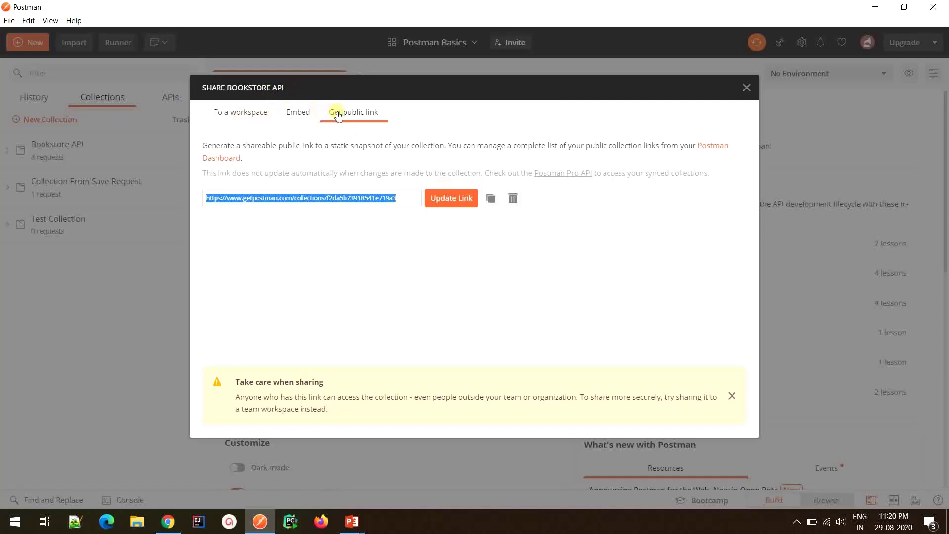
{"action": "left_click", "coordinate": [747, 89]}
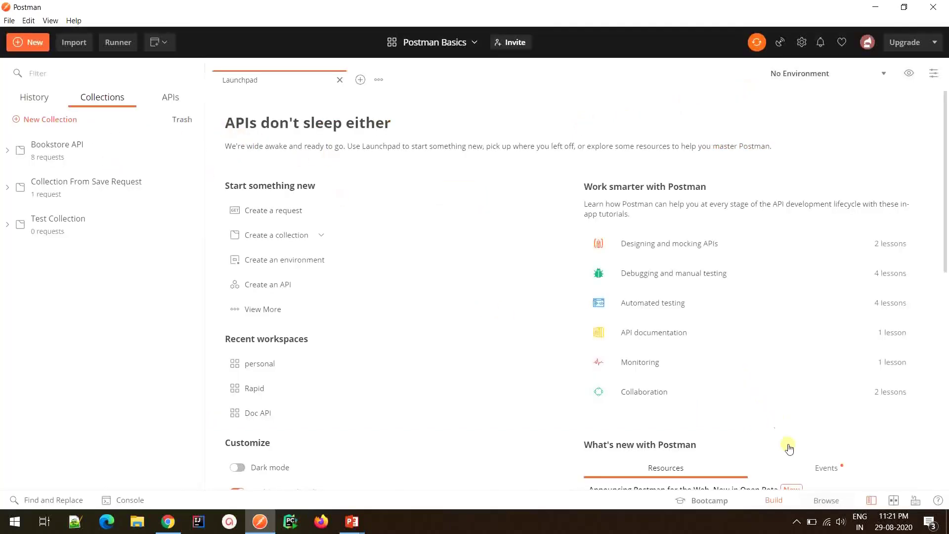
View the Bookstore API sharing options from the workspace's Browse view of collections, cancel sharing, and return to the Build view
{"action": "left_click", "coordinate": [824, 502]}
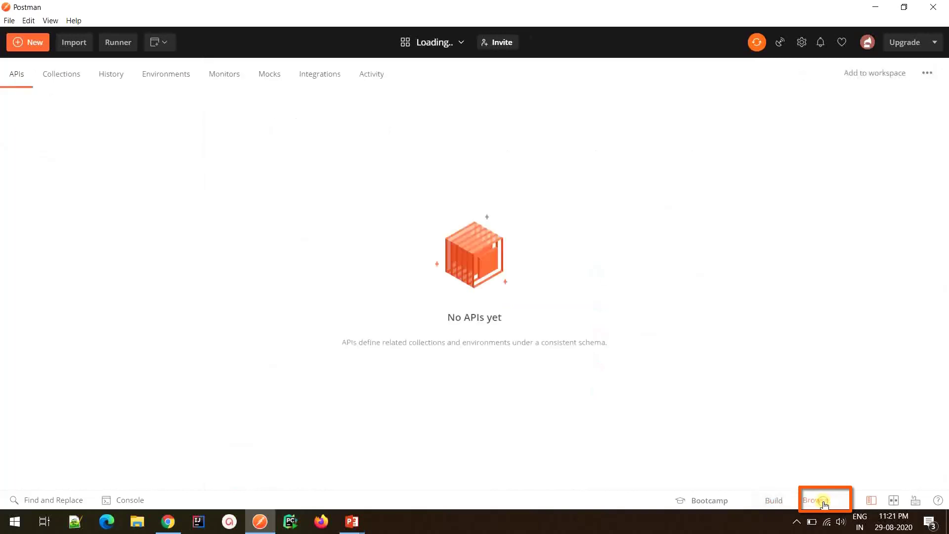
{"action": "left_click", "coordinate": [62, 74]}
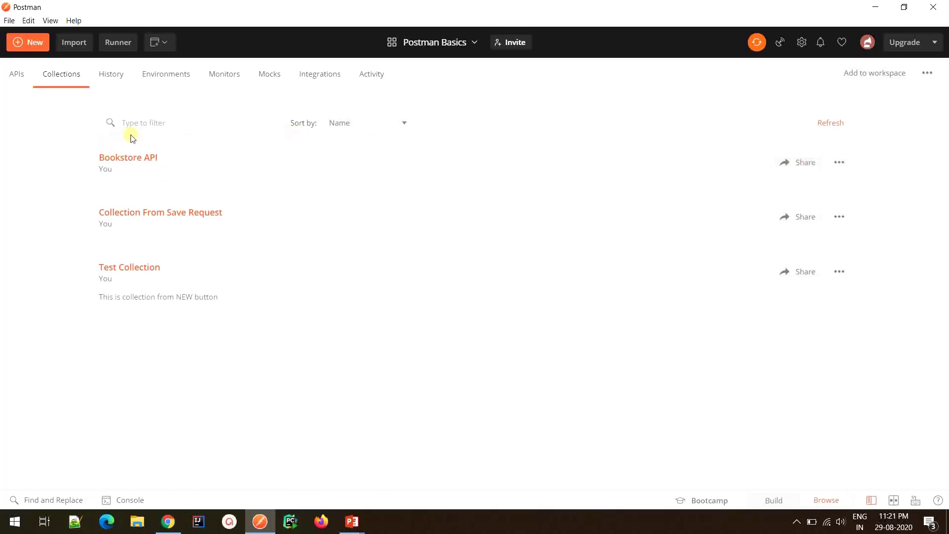
{"action": "left_click", "coordinate": [792, 162]}
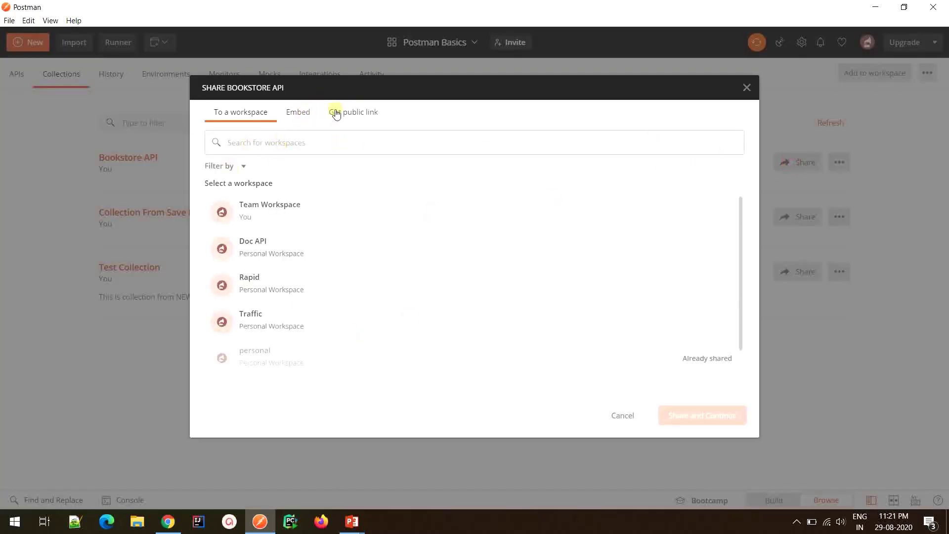
{"action": "left_click", "coordinate": [616, 417]}
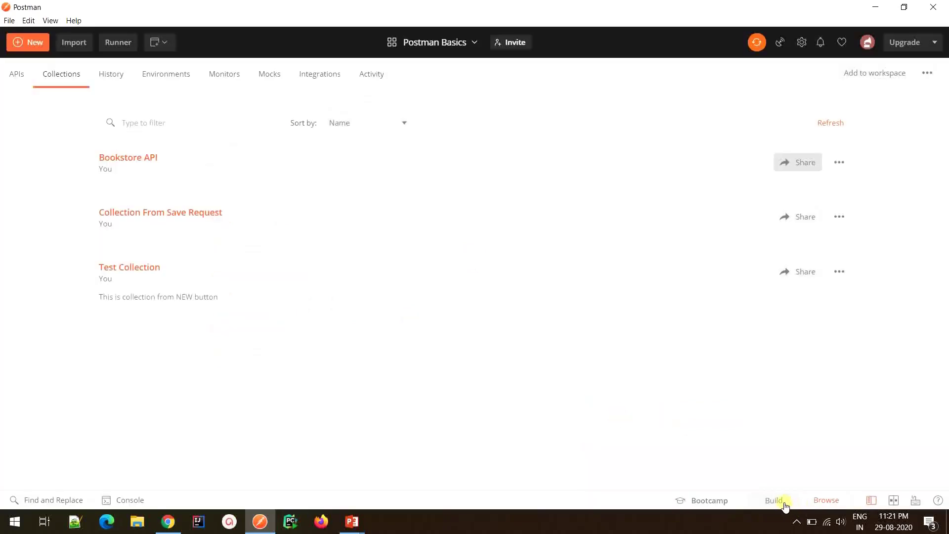
{"action": "left_click", "coordinate": [784, 502]}
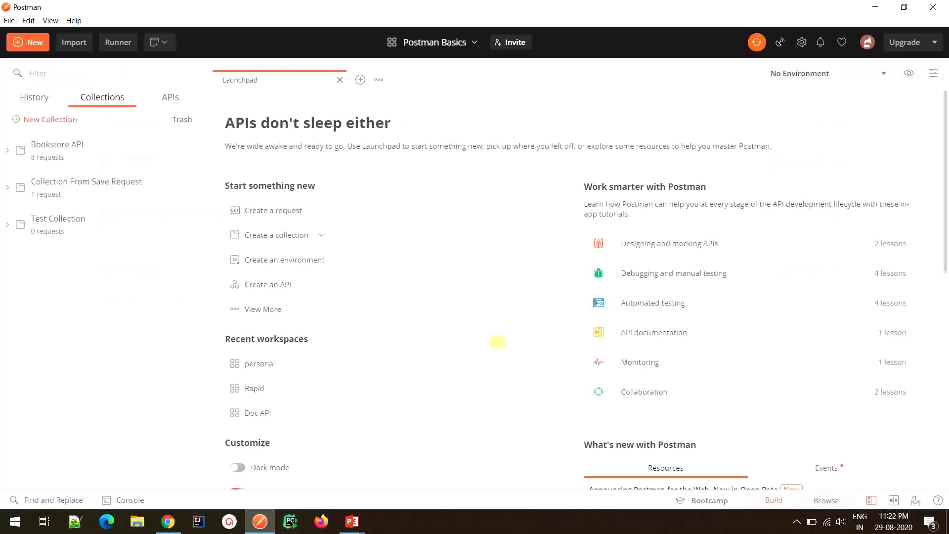